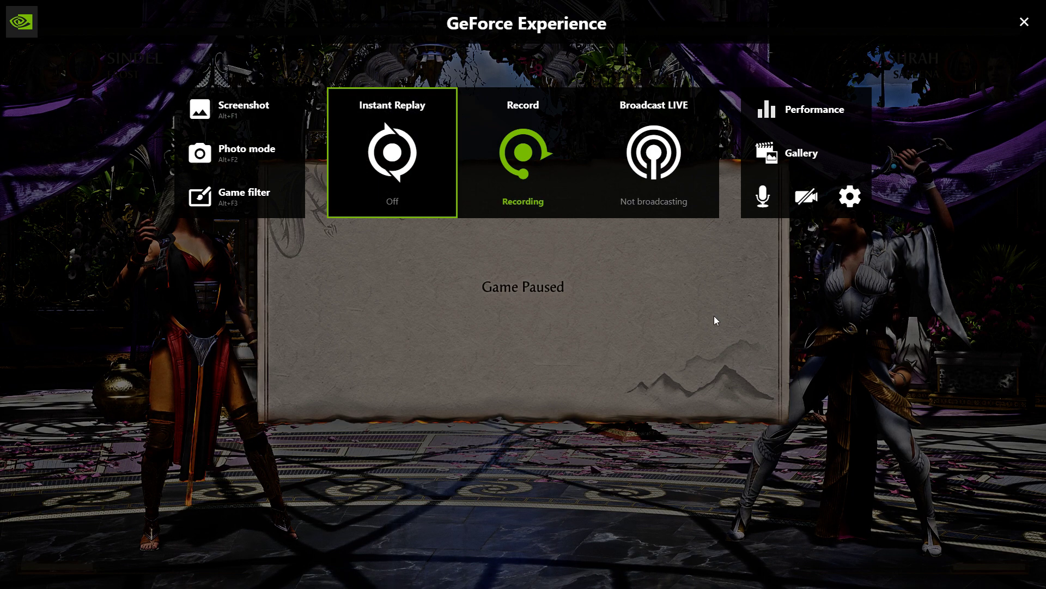
- Resume the match from the overlay and dash Sindel back and forth in front of Ashrah
{"action": "left_click", "coordinate": [1025, 23]}
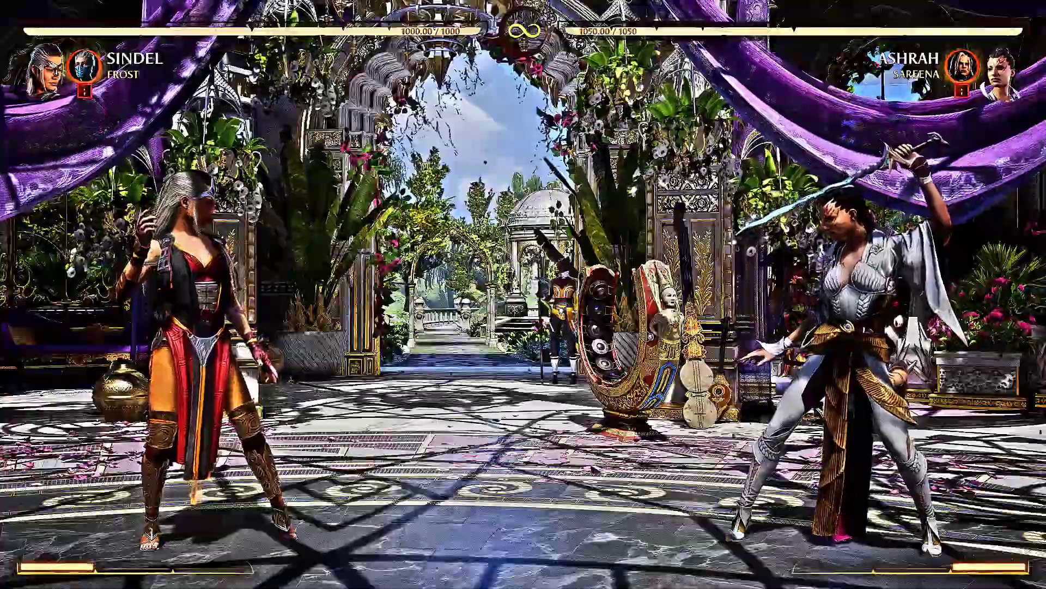
{"action": "key", "text": "Right"}
{"action": "key", "text": "Right"}
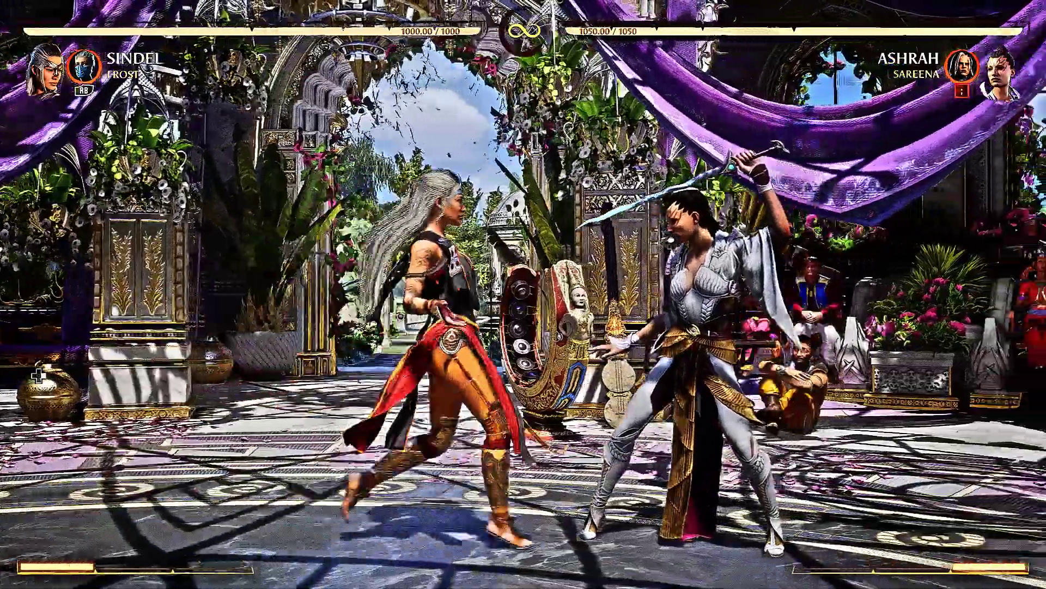
{"action": "key", "text": "Right"}
{"action": "key", "text": "Right"}
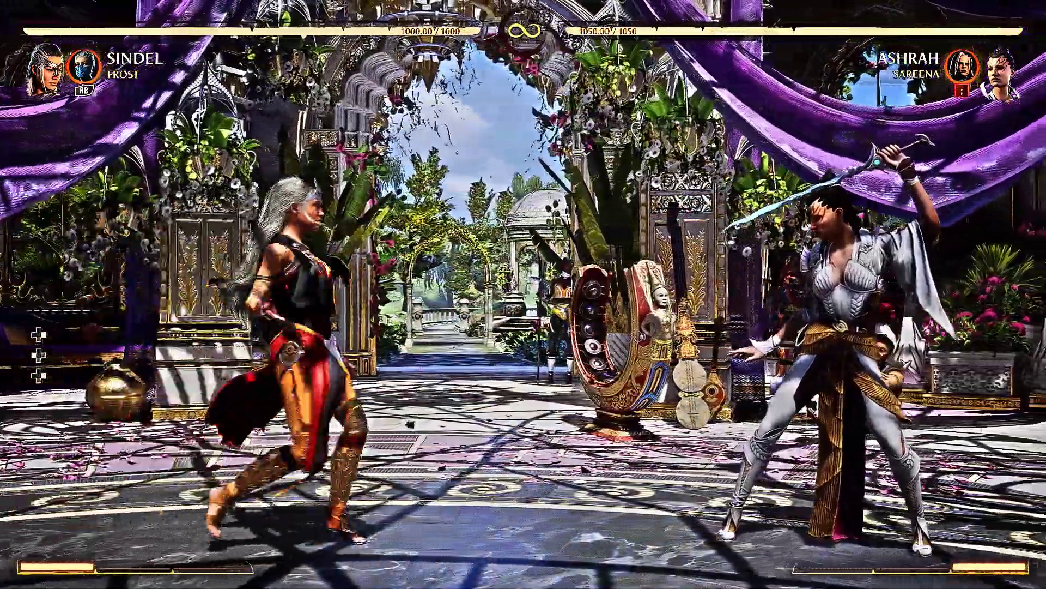
{"action": "key", "text": "Left"}
{"action": "key", "text": "Left"}
{"action": "key", "text": "Right"}
{"action": "key", "text": "Right"}
{"action": "key", "text": "Right"}
{"action": "key", "text": "Right"}
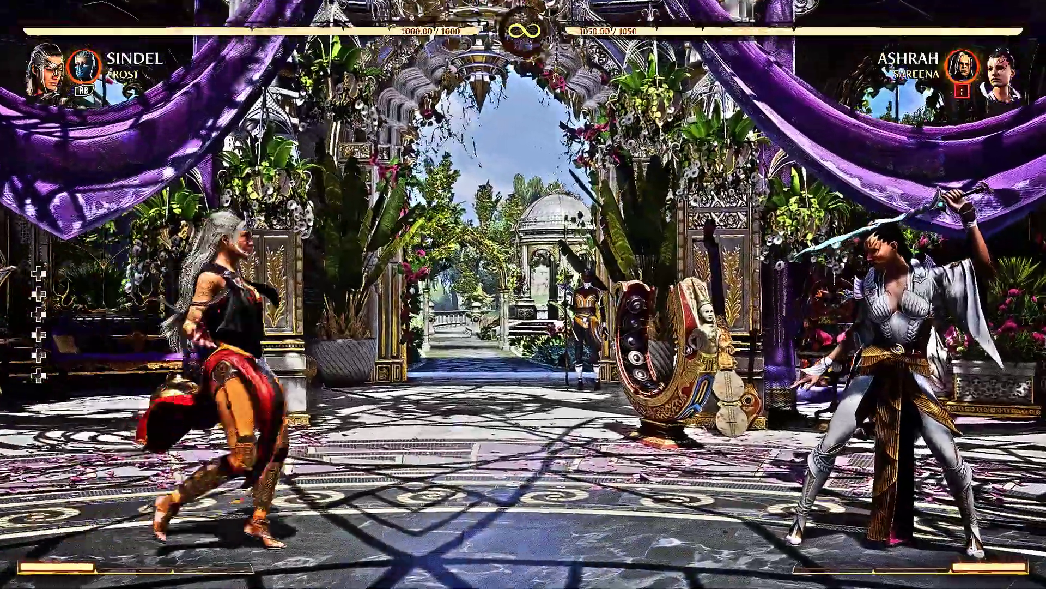
- Attack Ashrah with Sindel using a combo of close-range strikes
{"action": "key", "text": "y"}
{"action": "key", "text": "b"}
{"action": "key", "text": "b"}
{"action": "key", "text": "b"}
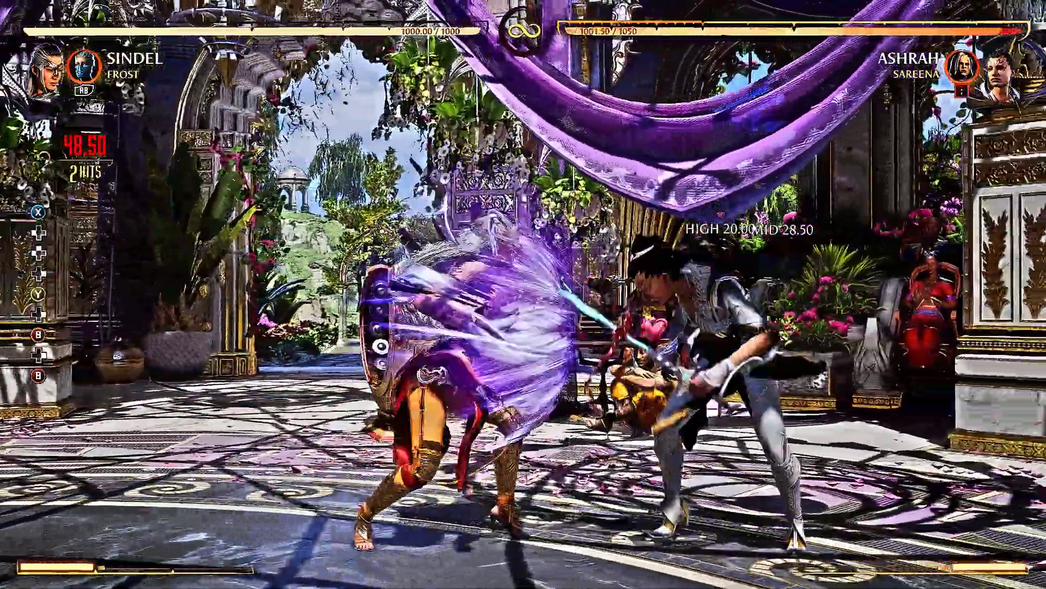
{"action": "key", "text": "Right"}
{"action": "key", "text": "b"}
{"action": "key", "text": "a"}
{"action": "key", "text": "a"}
{"action": "key", "text": "a"}
{"action": "key", "text": "a"}
{"action": "key", "text": "a"}
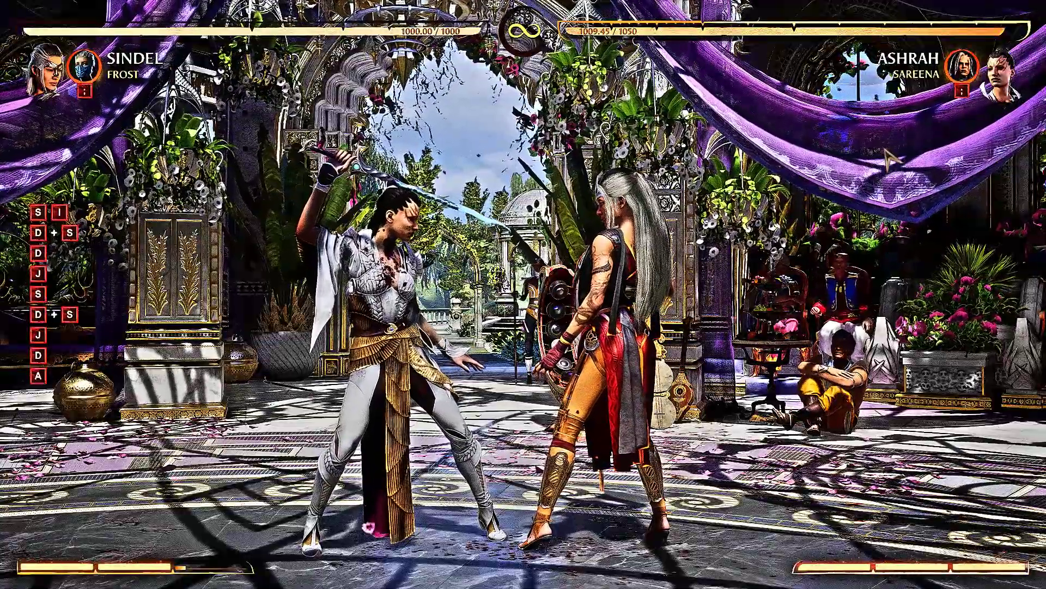
- Switch the game filter style off and return to the match to view the unfiltered picture
{"action": "key", "text": "alt+z"}
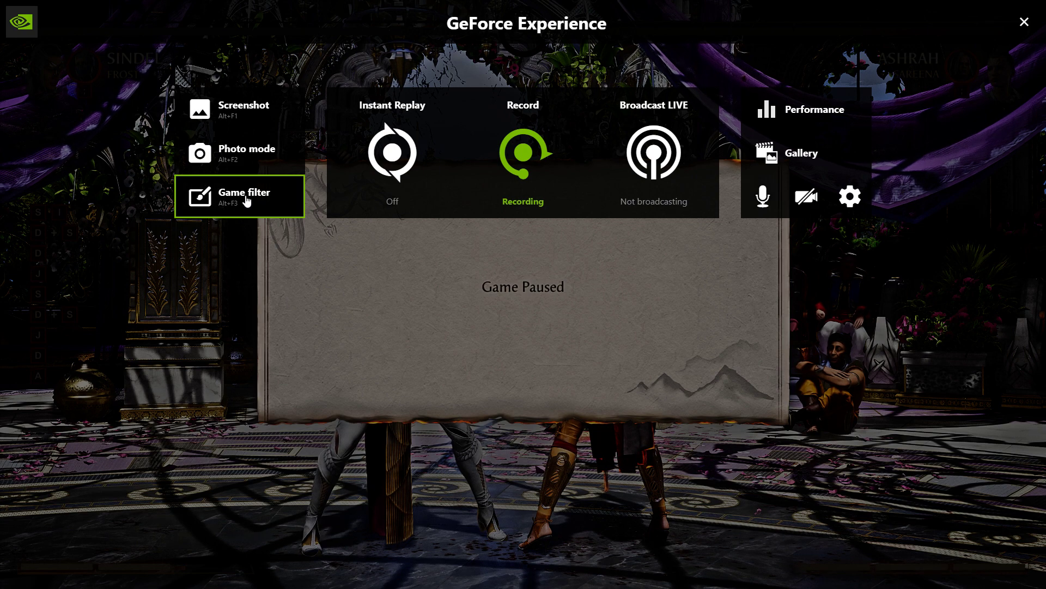
{"action": "left_click", "coordinate": [265, 200]}
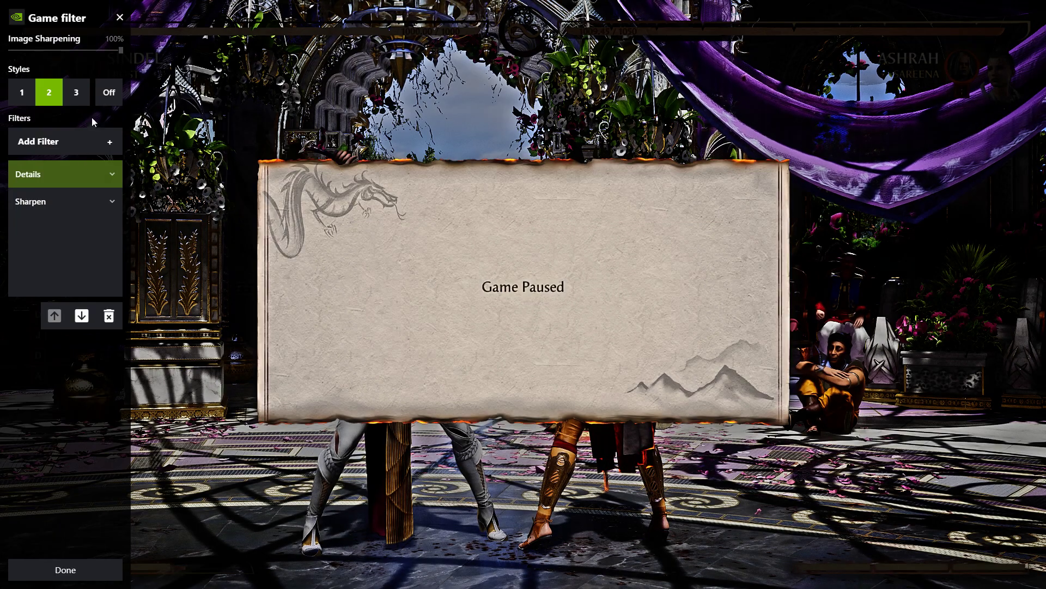
{"action": "left_click", "coordinate": [109, 102]}
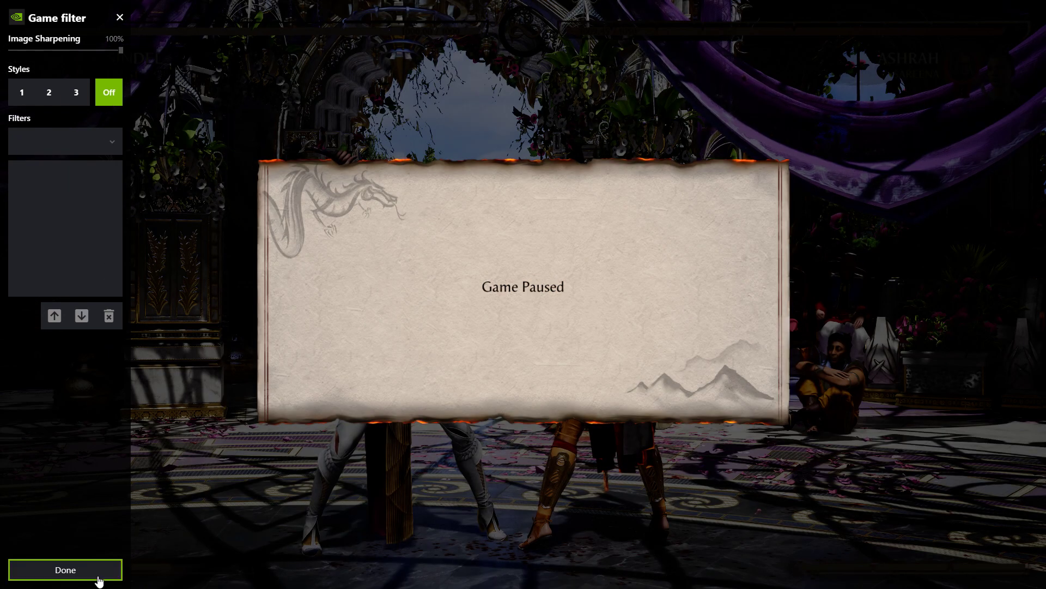
{"action": "left_click", "coordinate": [82, 569]}
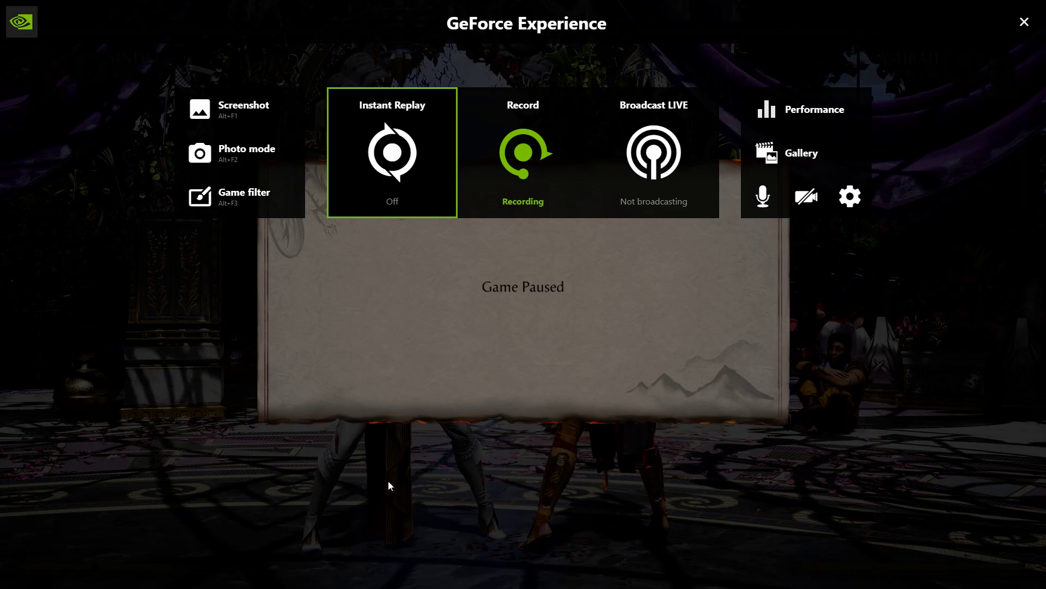
{"action": "left_click", "coordinate": [1024, 23]}
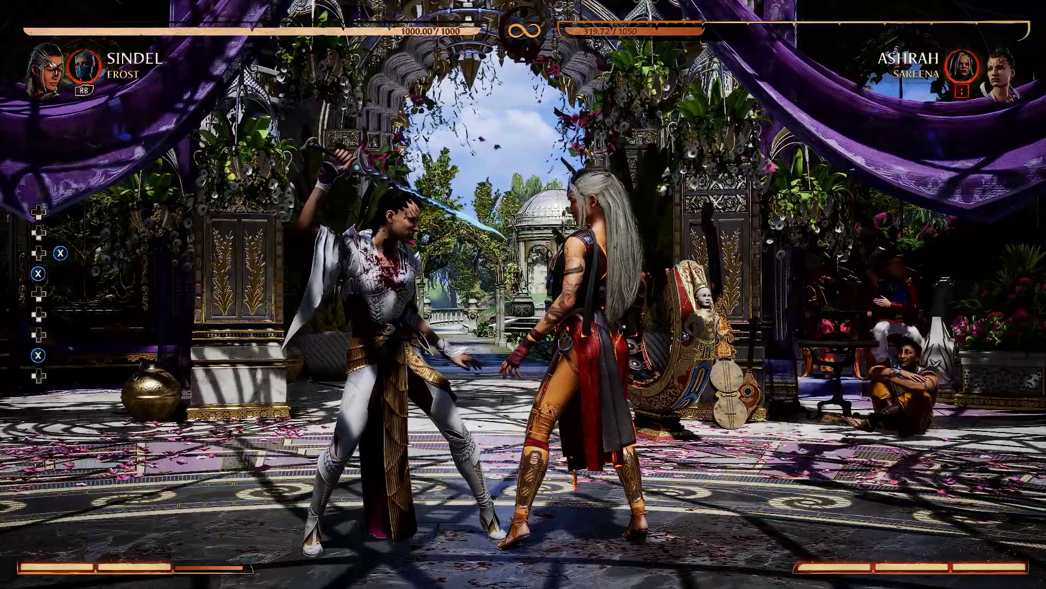
{"action": "key", "text": "j"}
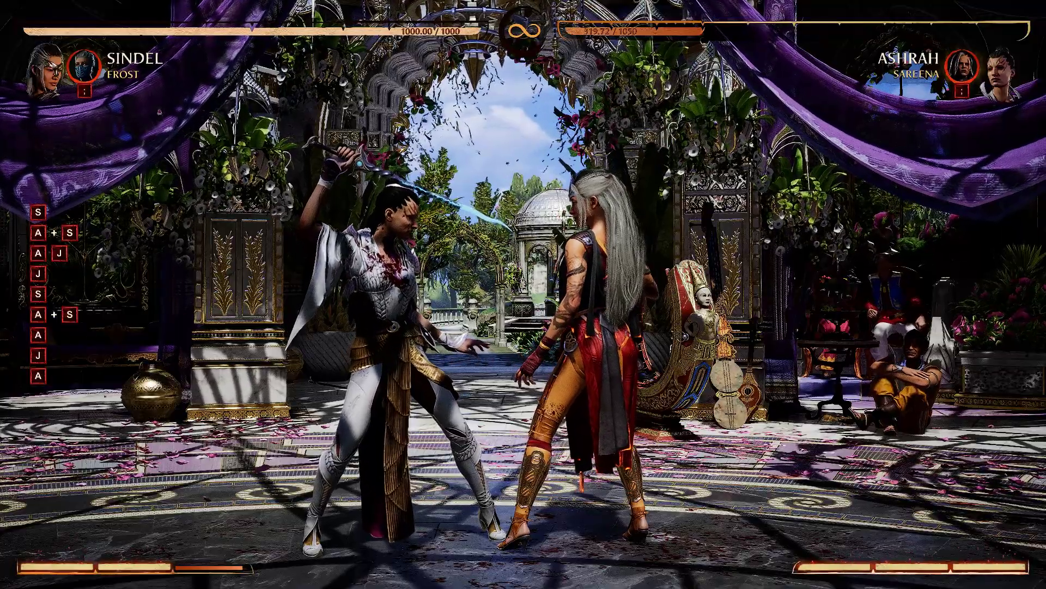
- Apply game filter style 1 and return to the match to view its look
{"action": "key", "text": "alt+z"}
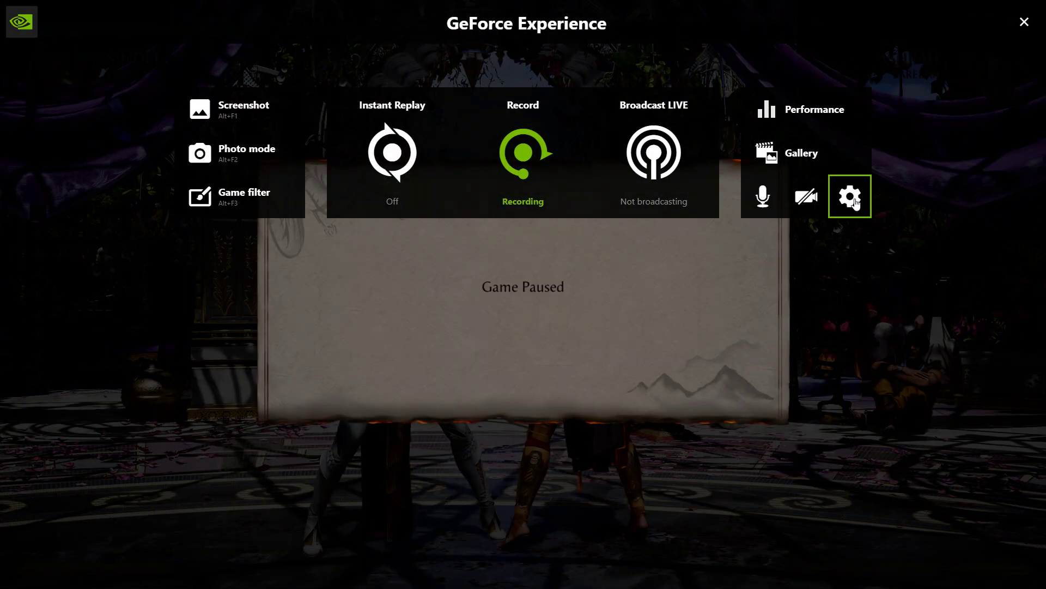
{"action": "left_click", "coordinate": [270, 195]}
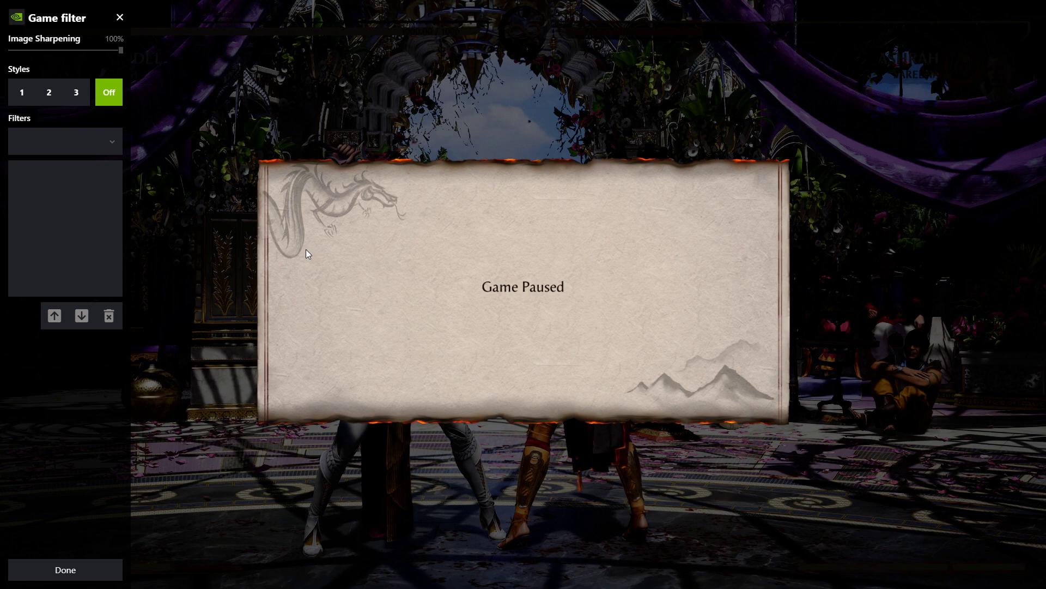
{"action": "left_click", "coordinate": [23, 96]}
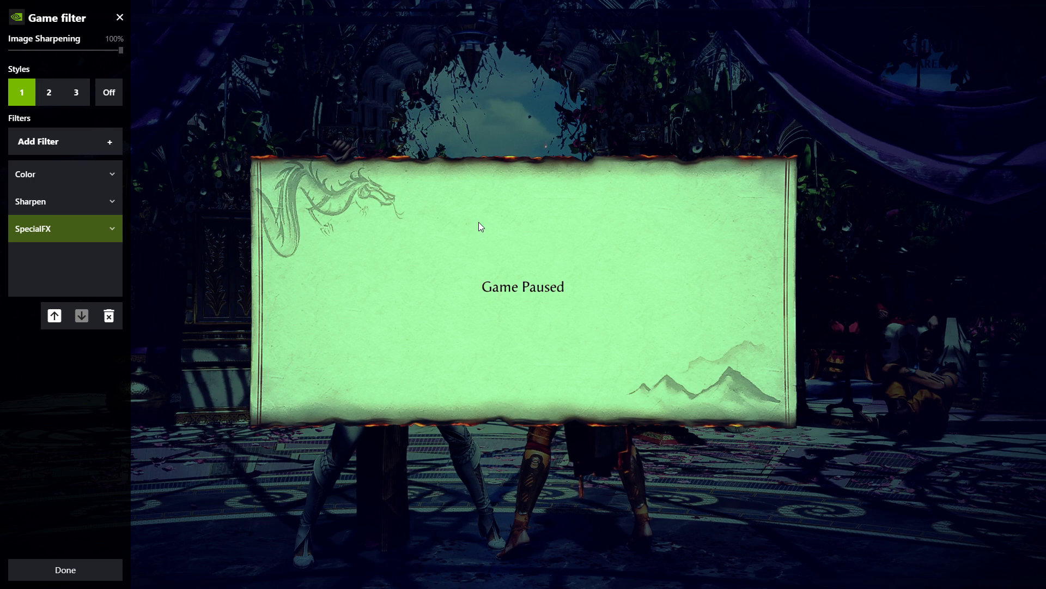
{"action": "left_click", "coordinate": [68, 568]}
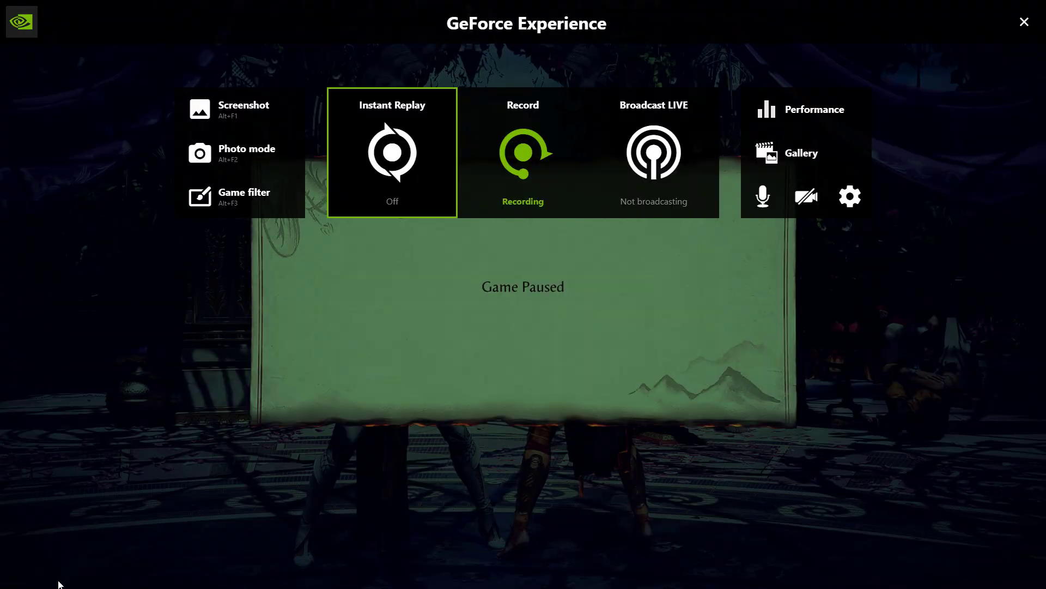
{"action": "left_click", "coordinate": [1025, 22]}
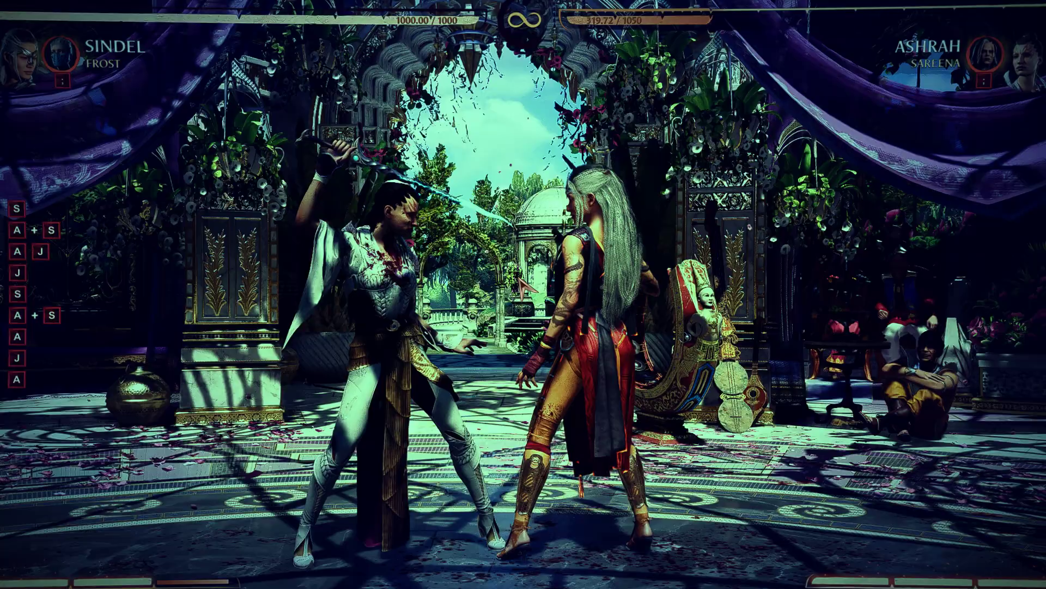
- Turn off game filter style 1 and resume the match without any filter
{"action": "key", "text": "alt+z"}
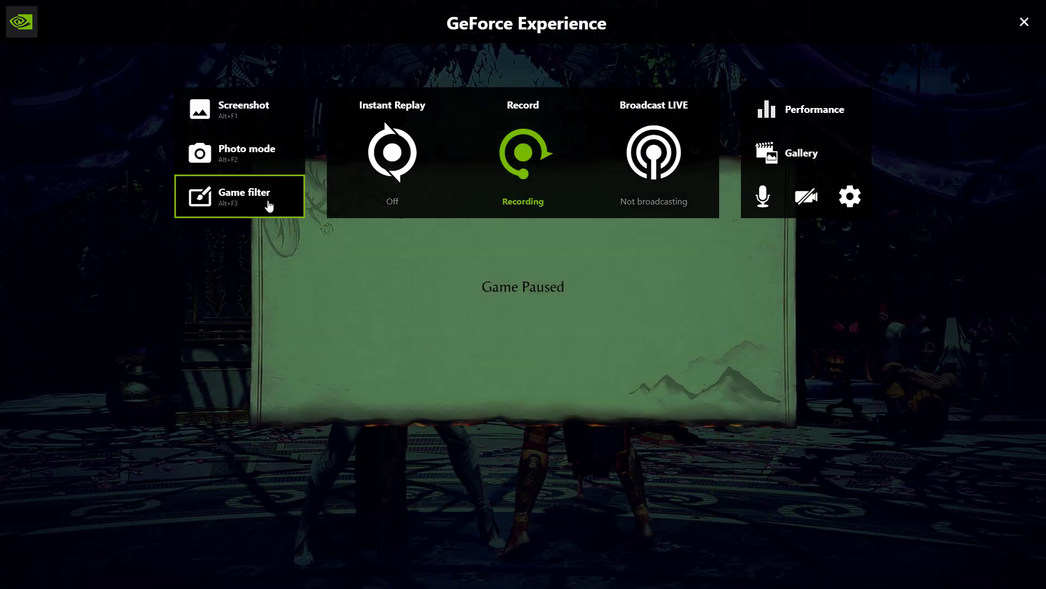
{"action": "left_click", "coordinate": [268, 205]}
{"action": "left_click", "coordinate": [108, 93]}
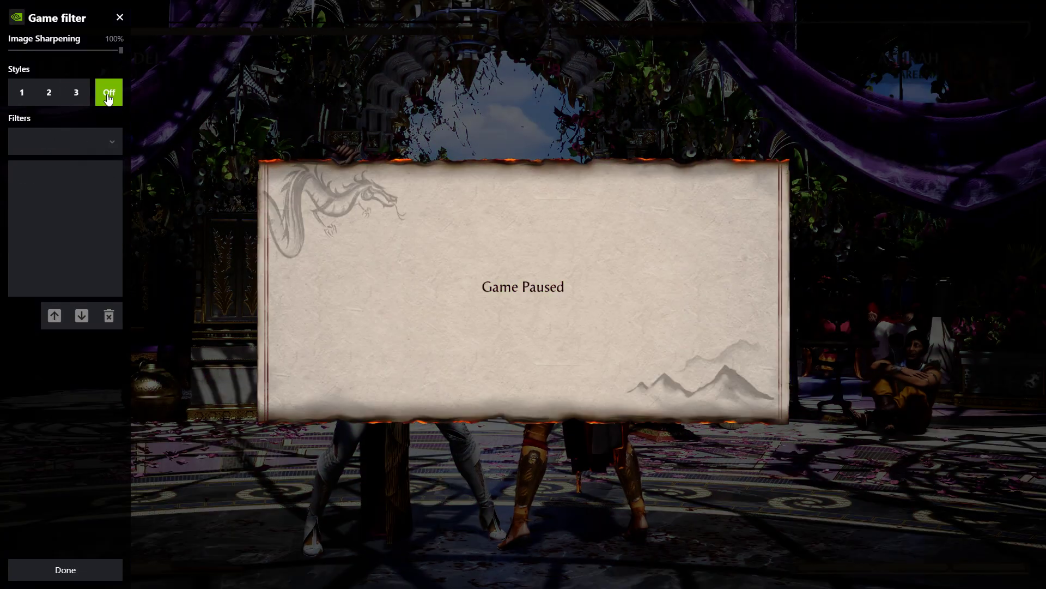
{"action": "left_click", "coordinate": [65, 575]}
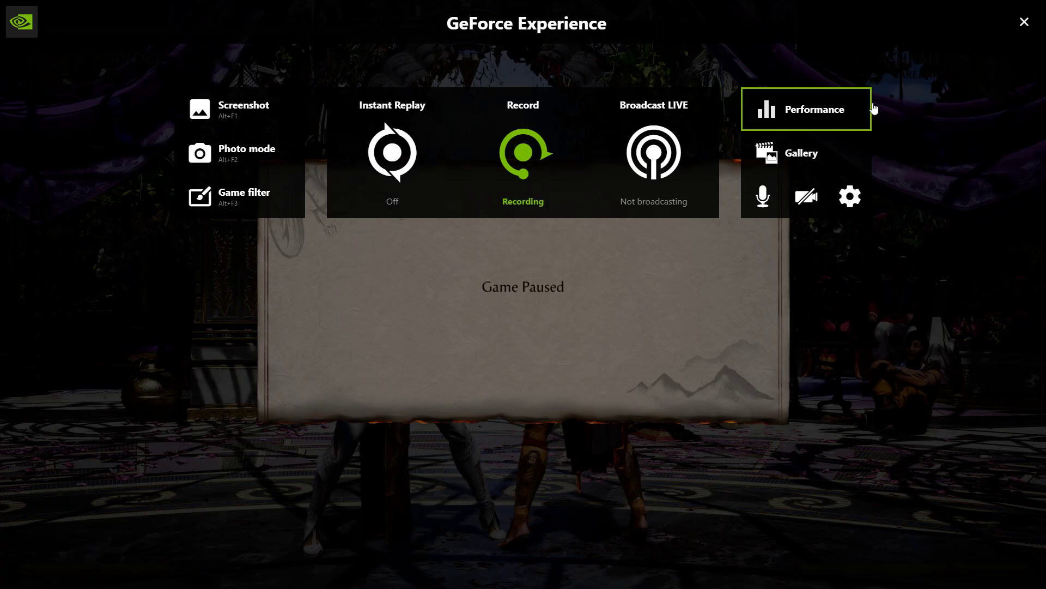
{"action": "left_click", "coordinate": [1025, 21]}
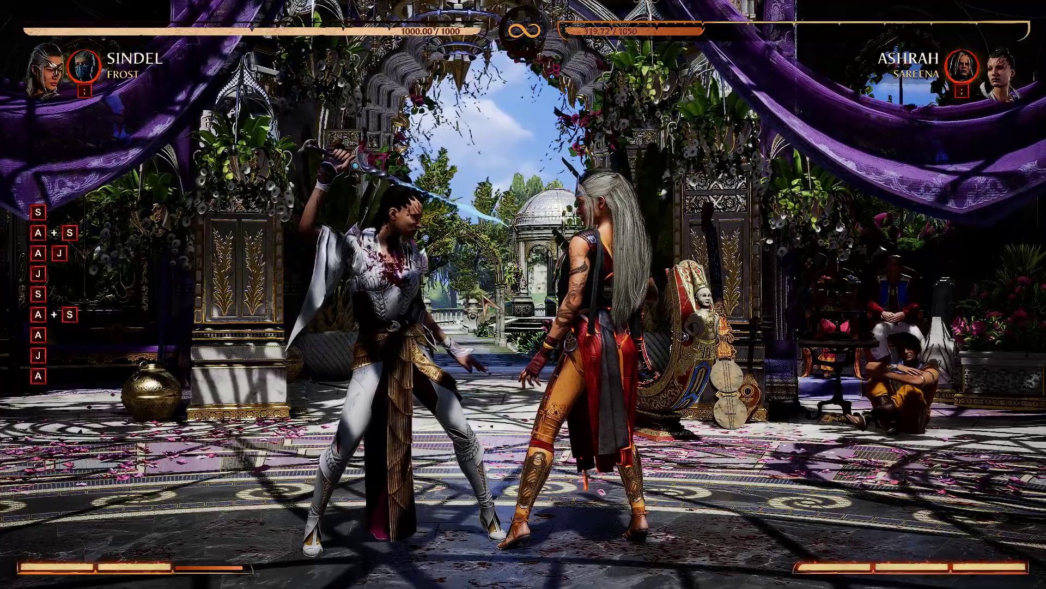
- Reopen the game filter settings and activate style 2 with its Details and Sharpen filters
{"action": "key", "text": "alt+z"}
{"action": "left_click", "coordinate": [207, 204]}
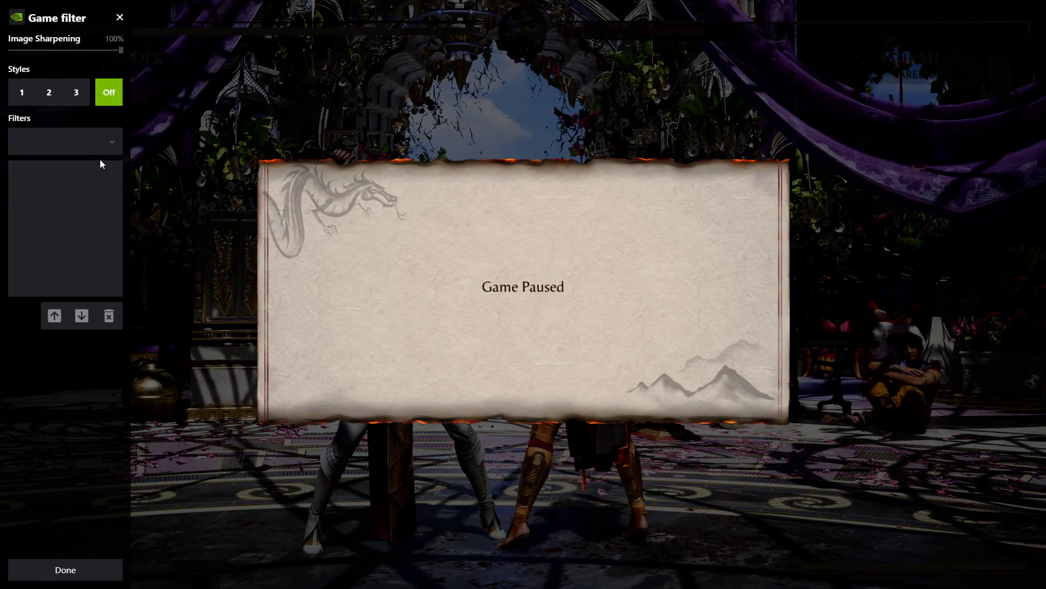
{"action": "left_click", "coordinate": [77, 96]}
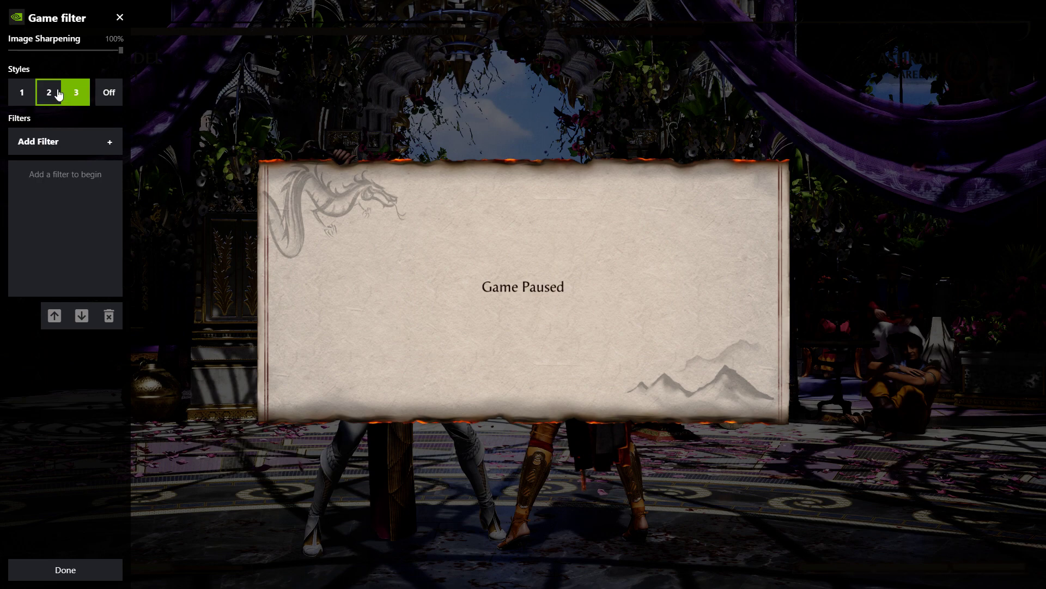
{"action": "left_click", "coordinate": [59, 95]}
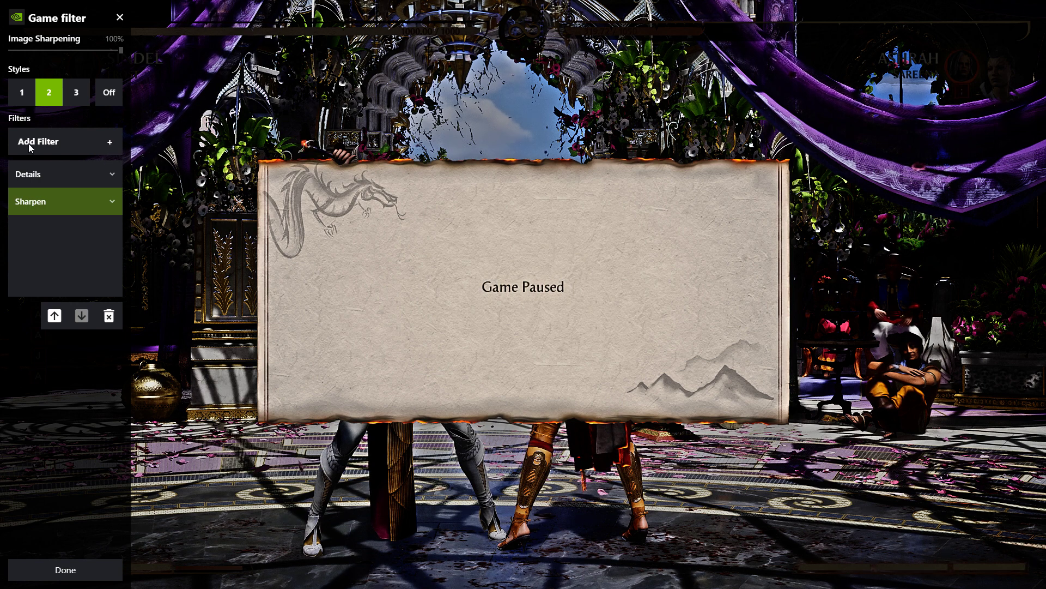
- Examine the slider settings of the Details and Sharpen filters in style 2
{"action": "left_click", "coordinate": [112, 176]}
{"action": "left_click", "coordinate": [112, 175]}
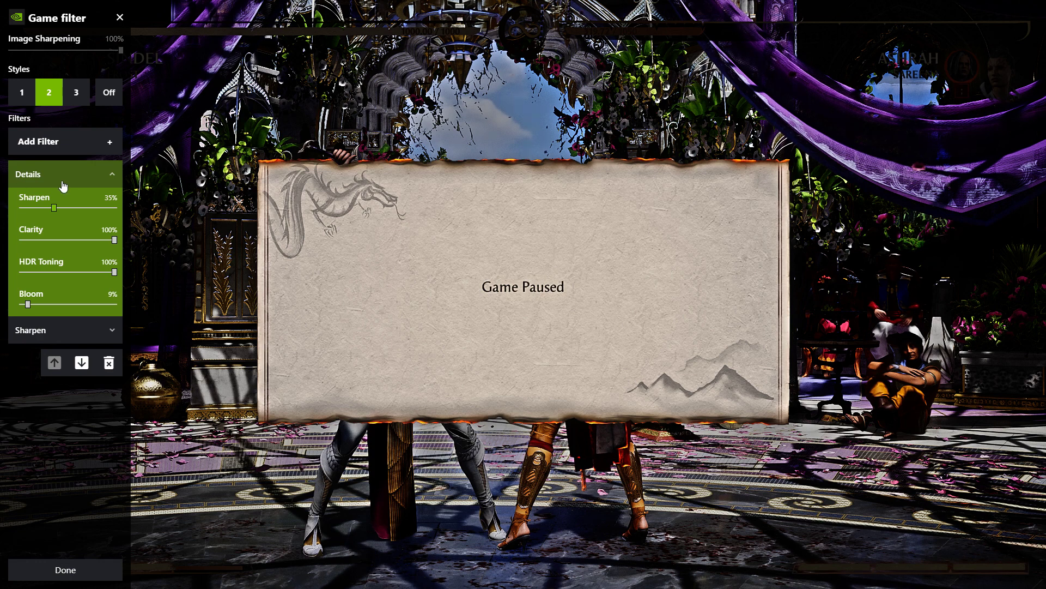
{"action": "left_click", "coordinate": [111, 174]}
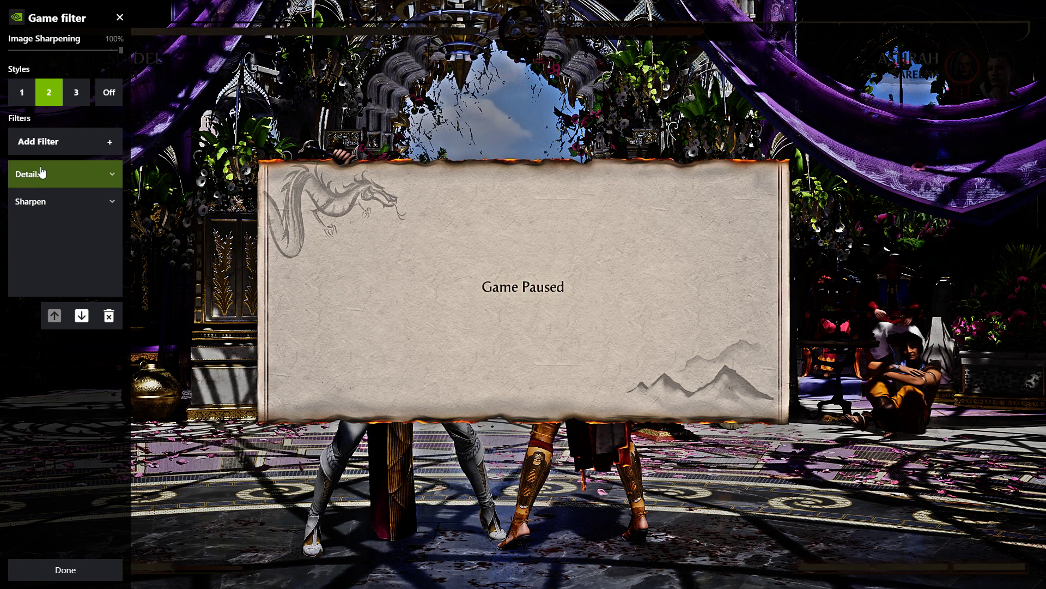
{"action": "left_click", "coordinate": [113, 202]}
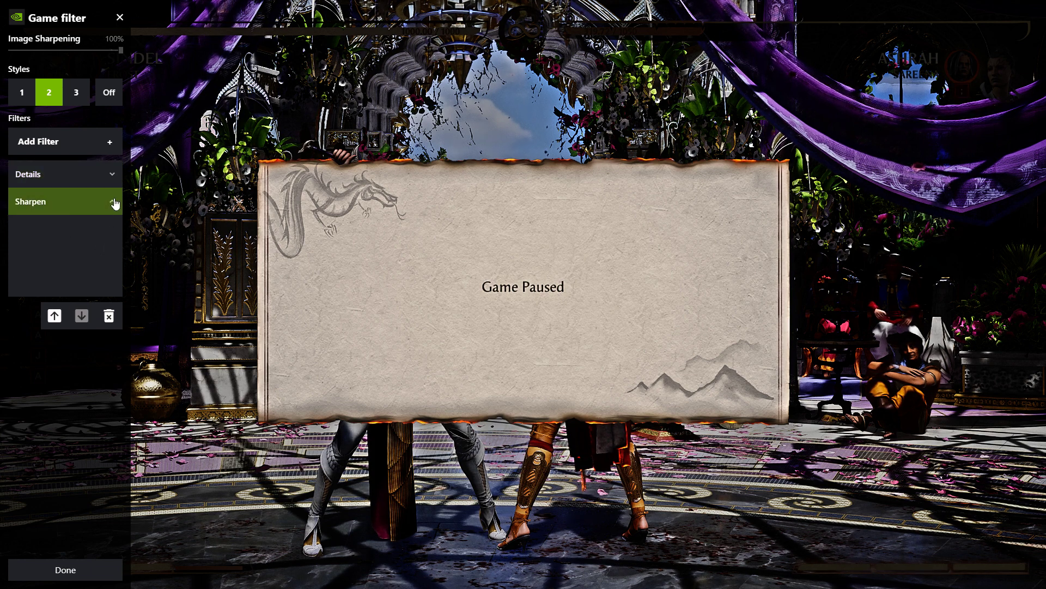
{"action": "left_click", "coordinate": [114, 203]}
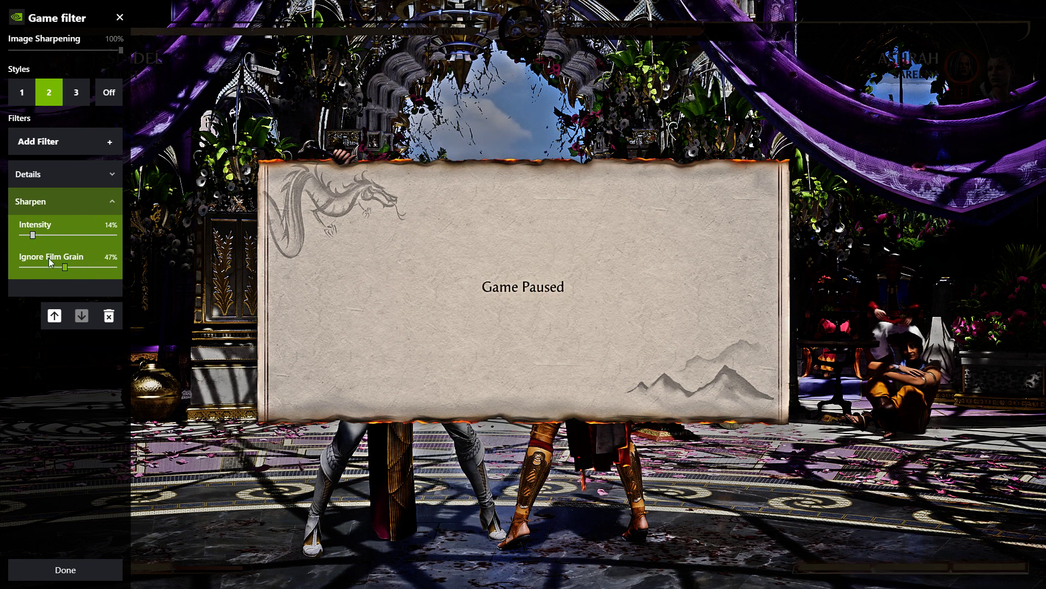
{"action": "left_click", "coordinate": [113, 207]}
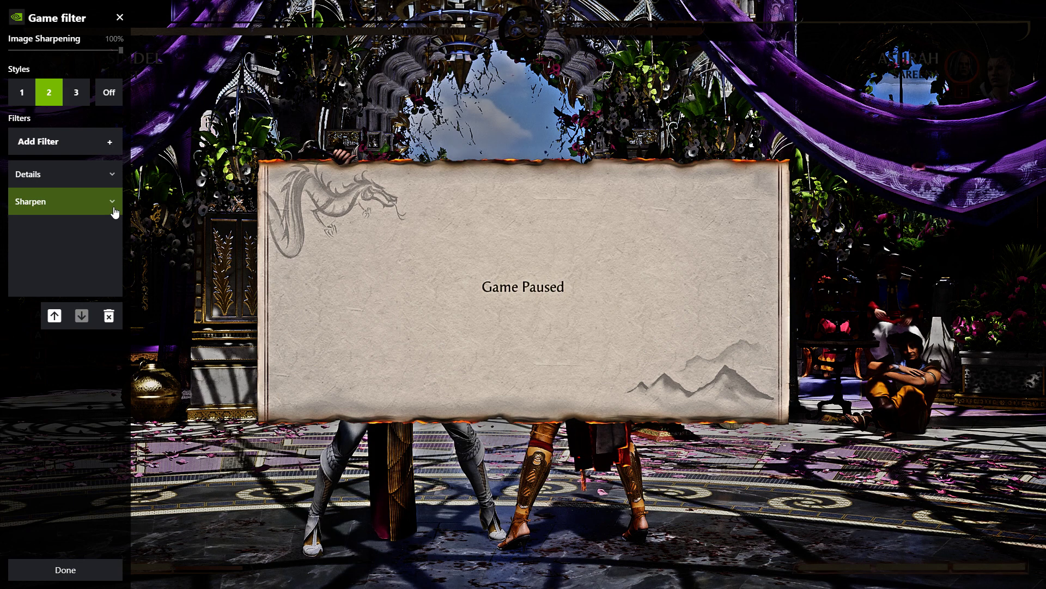
- Try the Details filter's HDR Toning at -100%, and restore it to 100%
{"action": "left_click", "coordinate": [114, 176]}
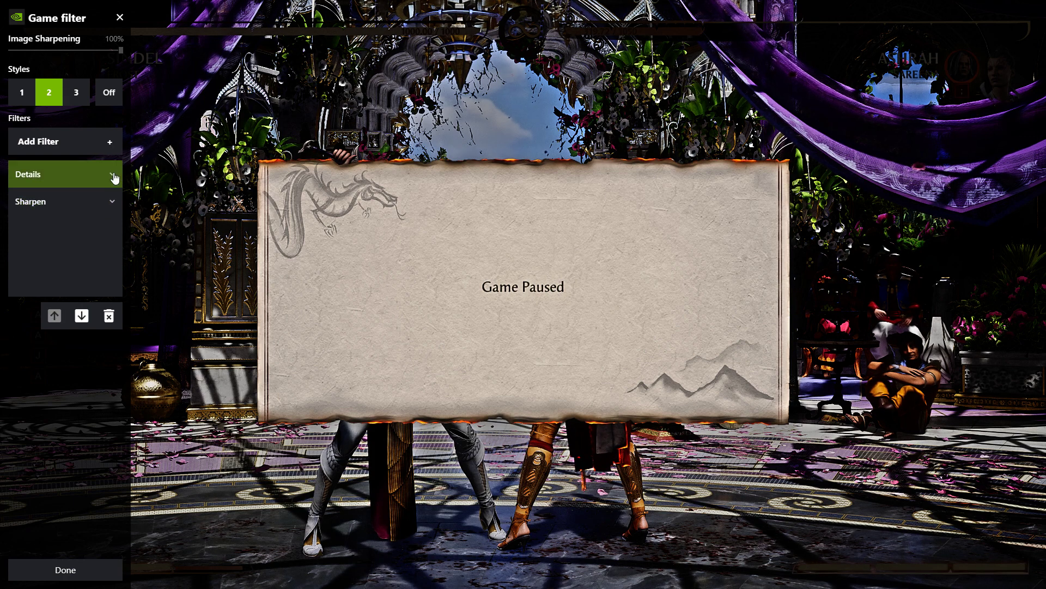
{"action": "left_click", "coordinate": [112, 174]}
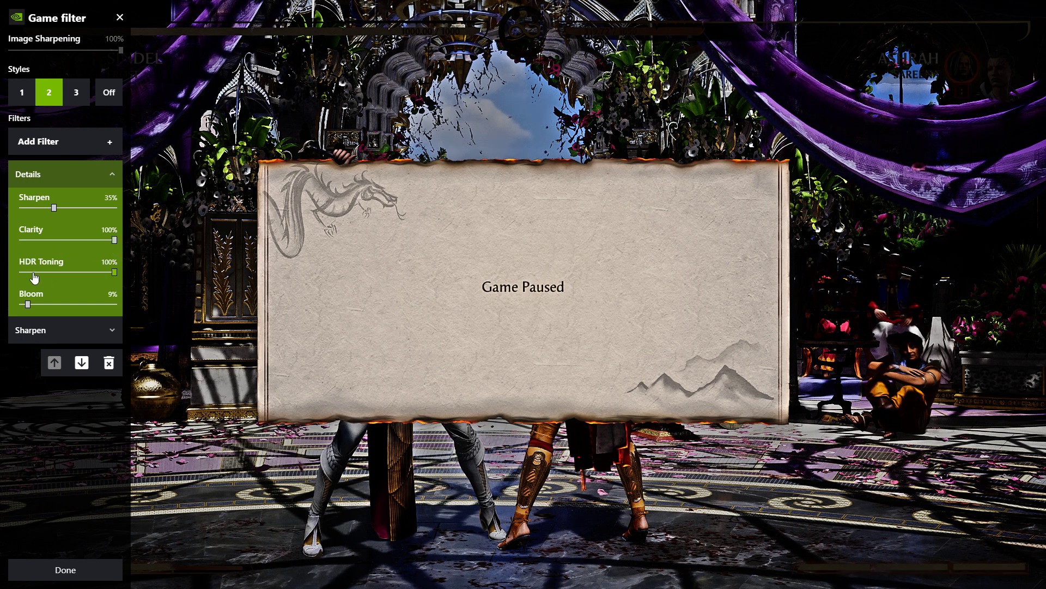
{"action": "left_click", "coordinate": [116, 276]}
{"action": "left_click_drag", "start_coordinate": [116, 276], "coordinate": [0, 279]}
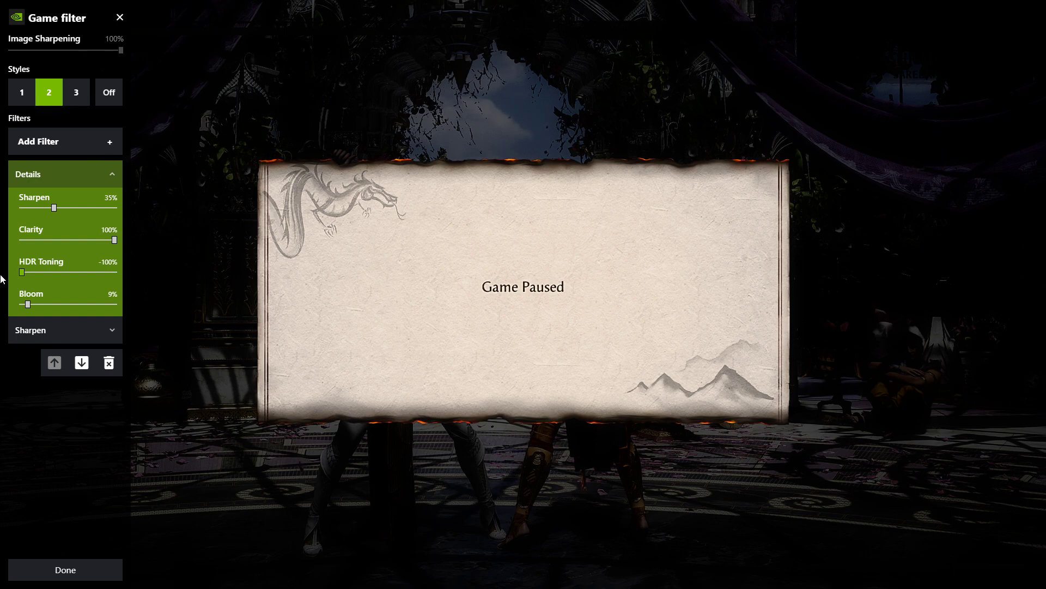
{"action": "left_click_drag", "start_coordinate": [0, 279], "coordinate": [133, 265]}
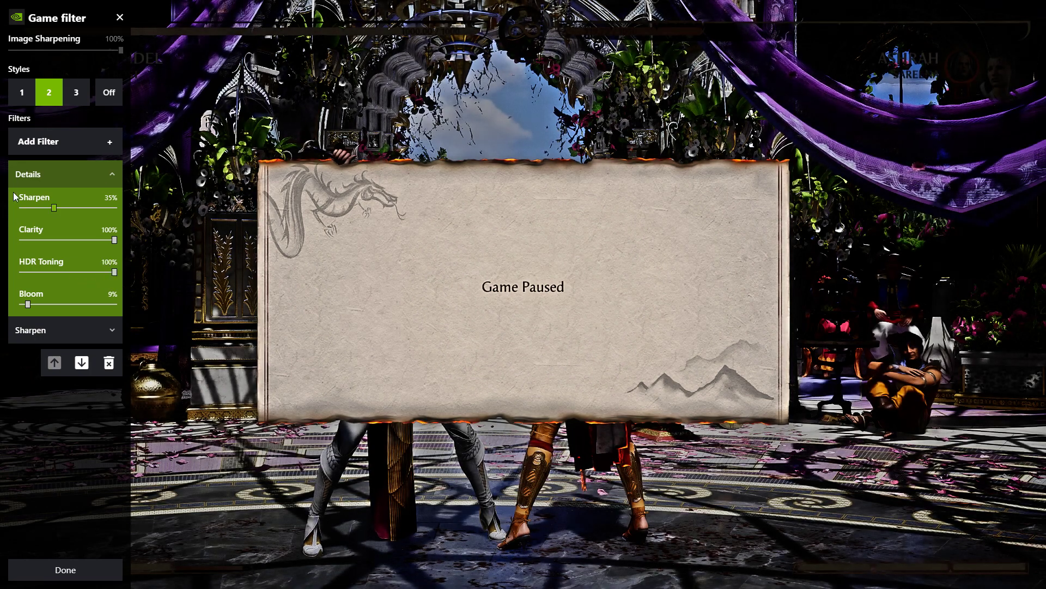
- Set both Clarity and HDR Toning of the Details filter to 85%
{"action": "left_click_drag", "start_coordinate": [116, 242], "coordinate": [163, 259]}
{"action": "left_click_drag", "start_coordinate": [165, 259], "coordinate": [102, 256]}
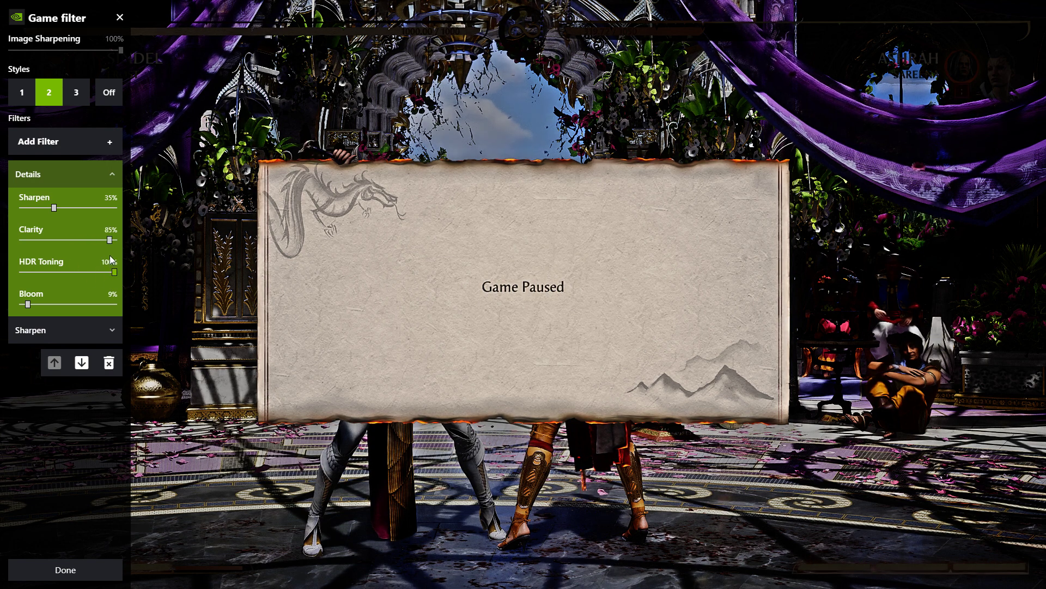
{"action": "left_click_drag", "start_coordinate": [114, 272], "coordinate": [112, 277]}
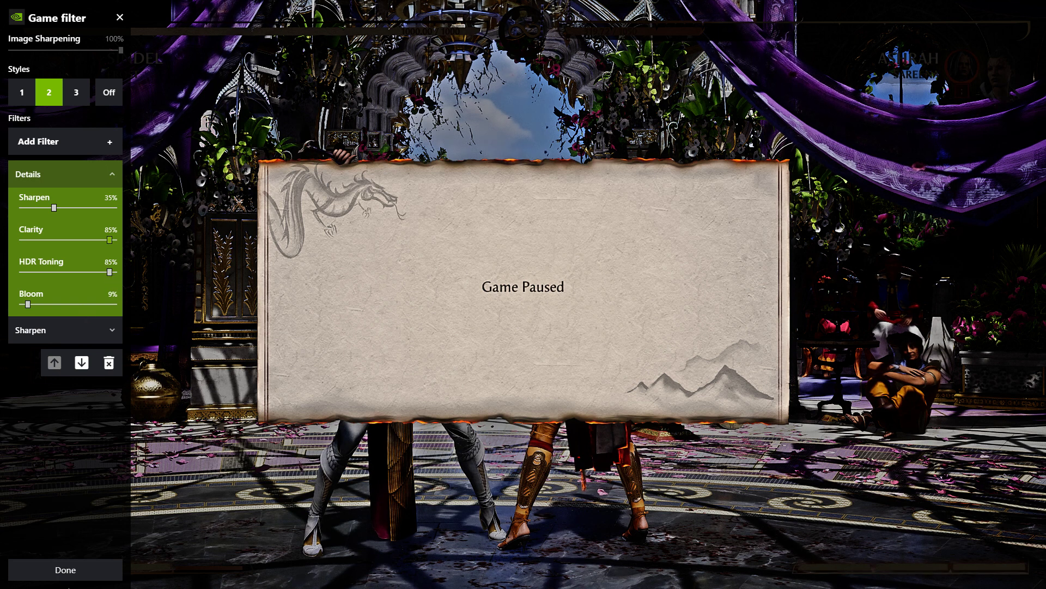
- Finish the filter adjustments, close the GeForce Experience overlay and reset the practice match
{"action": "left_click", "coordinate": [102, 568]}
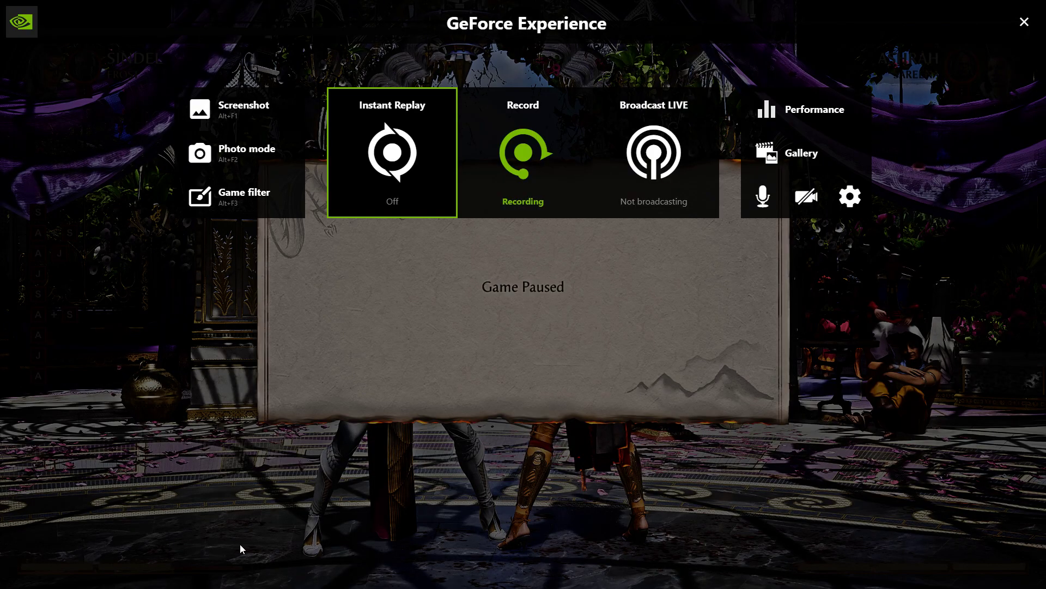
{"action": "left_click", "coordinate": [1025, 22]}
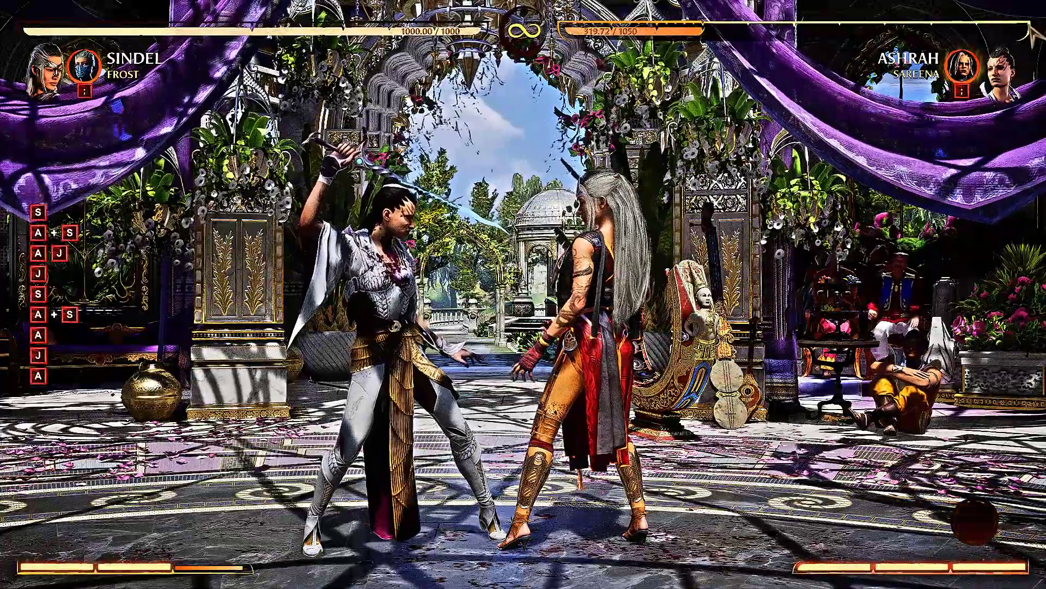
{"action": "key", "text": "BackSpace"}
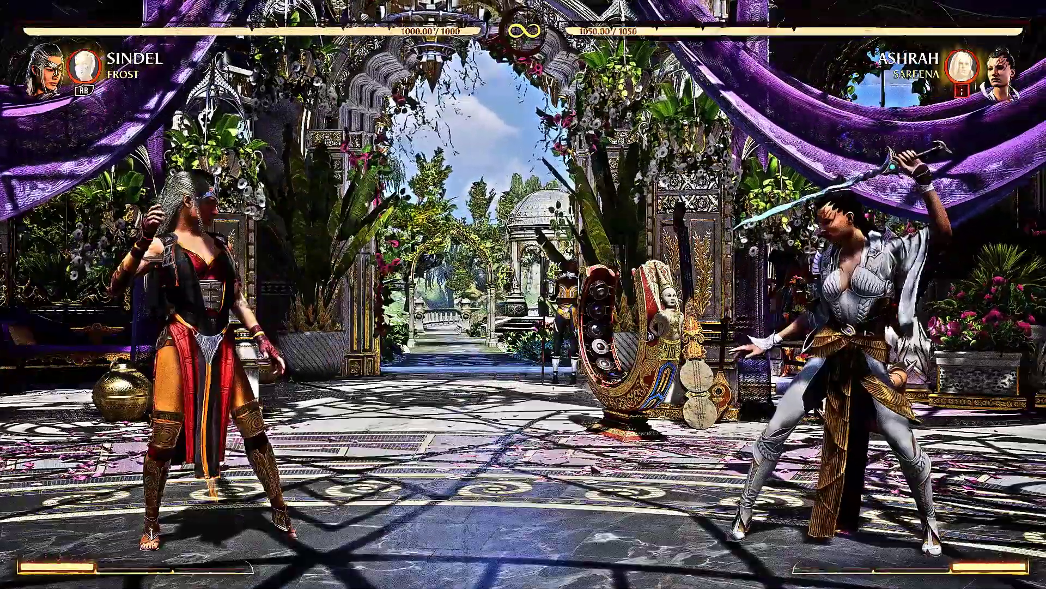
- Play Sindel's attack combos against Ashrah in practice to examine the filtered picture in motion
{"action": "key", "text": "k"}
{"action": "key", "text": "k"}
{"action": "key", "text": "l"}
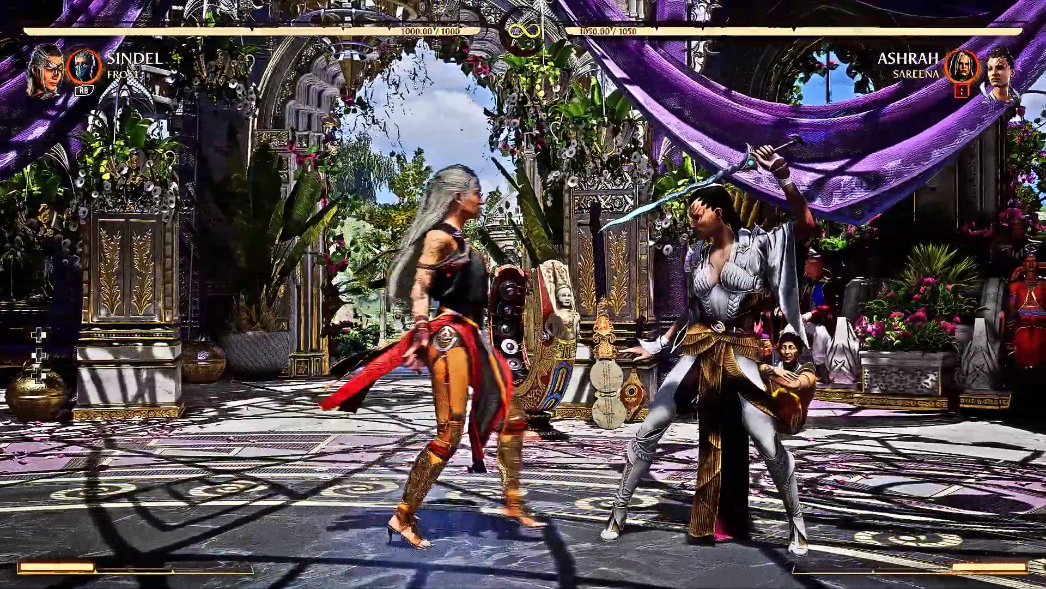
{"action": "key", "text": "k"}
{"action": "key", "text": "l"}
{"action": "key", "text": "j"}
{"action": "key", "text": "j"}
{"action": "key", "text": "i"}
{"action": "key", "text": "i"}
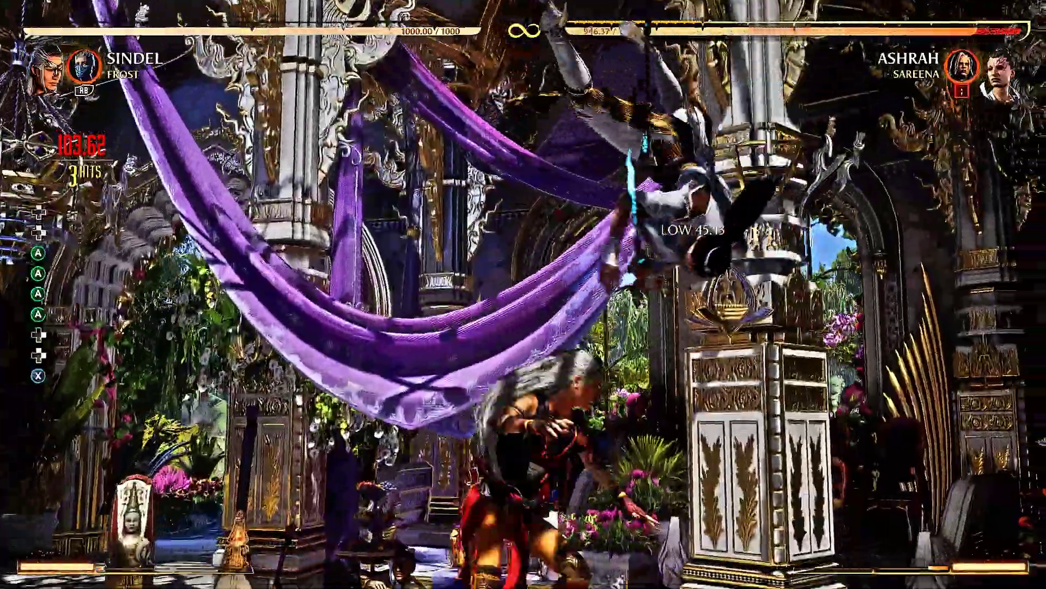
{"action": "key", "text": "i"}
{"action": "key", "text": "i"}
{"action": "key", "text": "l"}
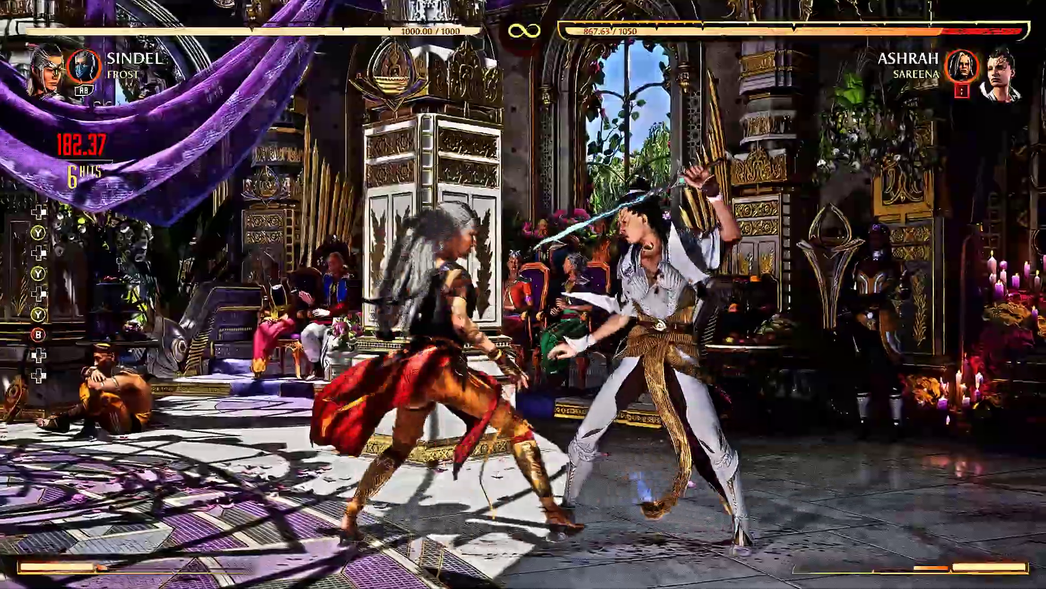
{"action": "key", "text": "d"}
{"action": "key", "text": "Tab"}
{"action": "key", "text": "d"}
{"action": "key", "text": "d"}
{"action": "key", "text": "d"}
{"action": "key", "text": "d"}
{"action": "key", "text": "d"}
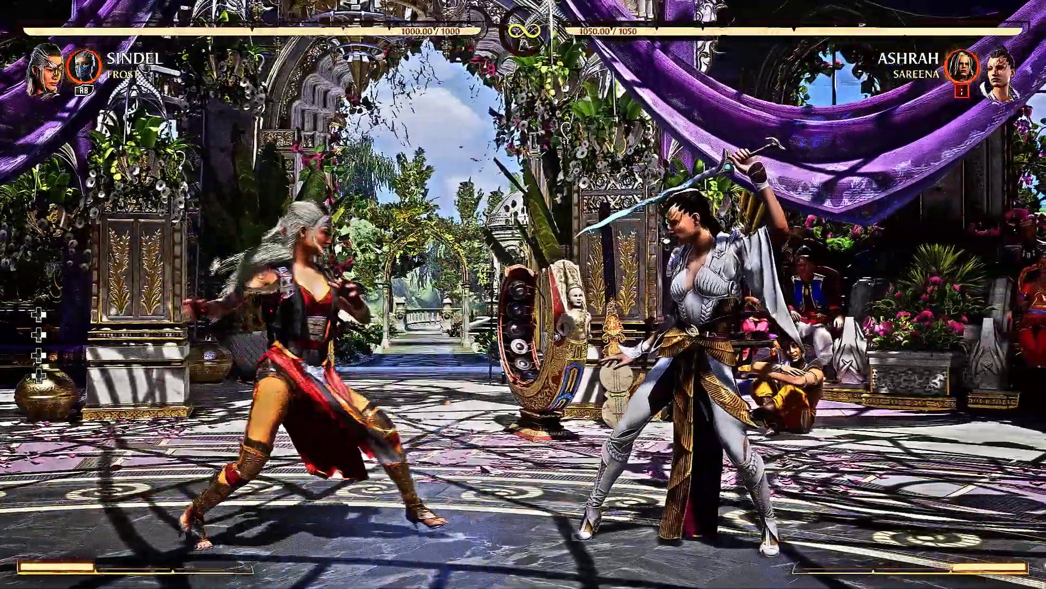
{"action": "key", "text": "d"}
{"action": "key", "text": "l"}
{"action": "key", "text": "k"}
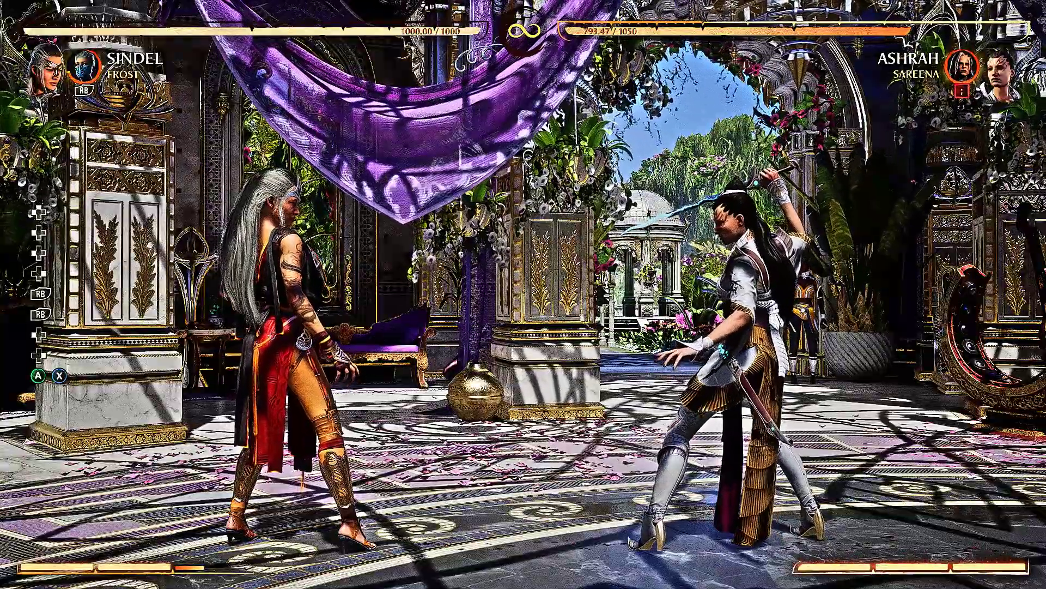
- Reopen the GeForce Experience overlay over the practice match
{"action": "key", "text": "ctrl"}
{"action": "key", "text": "alt+z"}
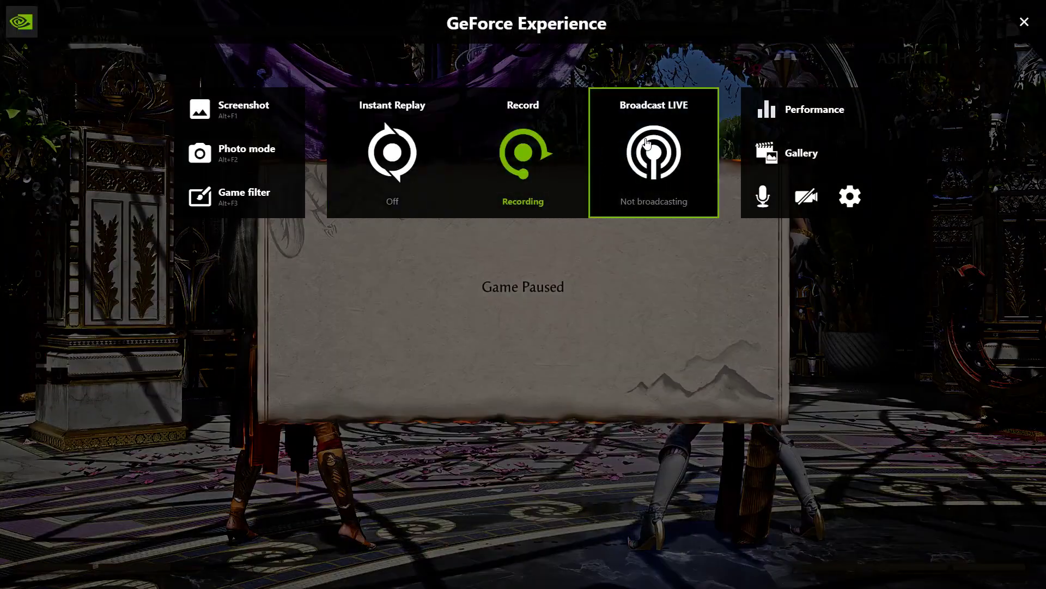